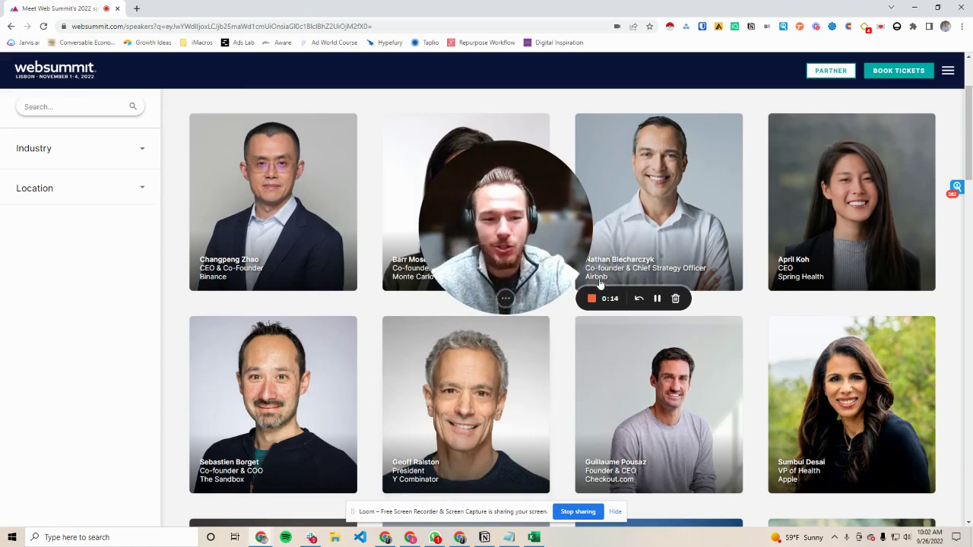
Scroll through the Web Summit speakers page to review the listed speakers
left_click_drag(505, 240, 96, 436)
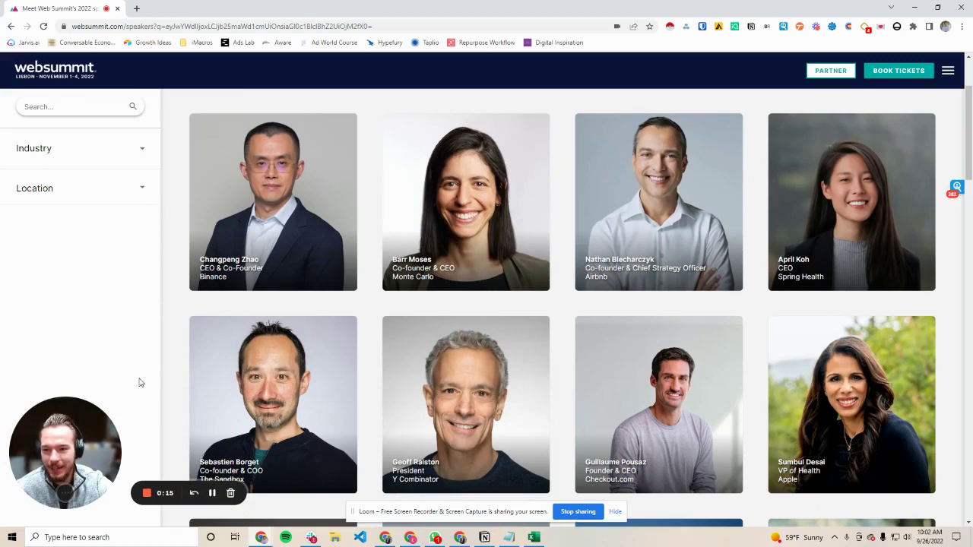
scroll(64, 91, "up", 2)
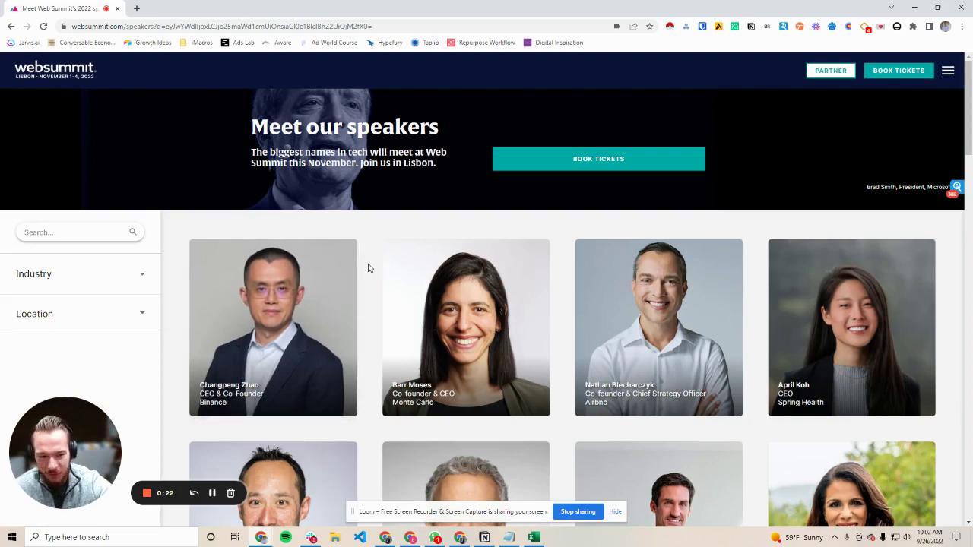
scroll(370, 267, "down", 1)
scroll(370, 268, "down", 1)
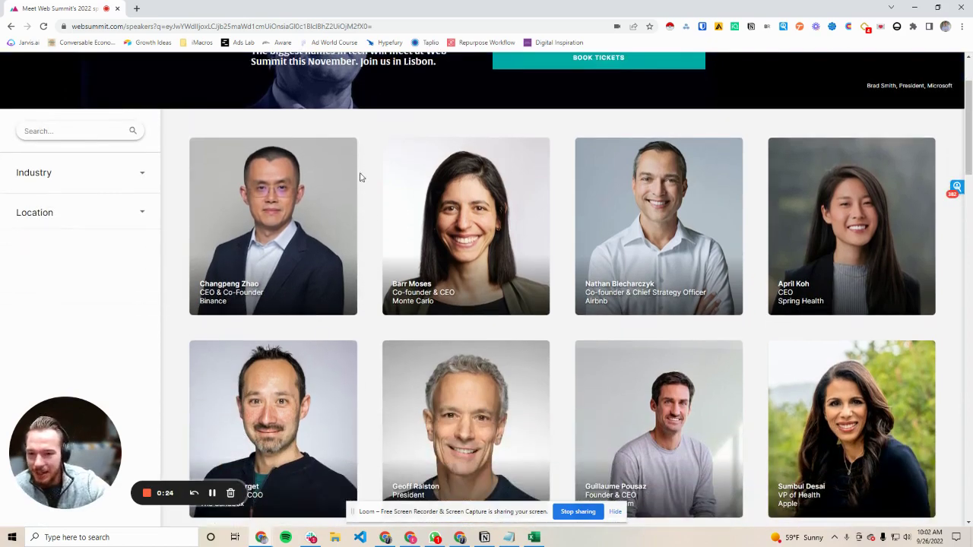
scroll(617, 349, "down", 8)
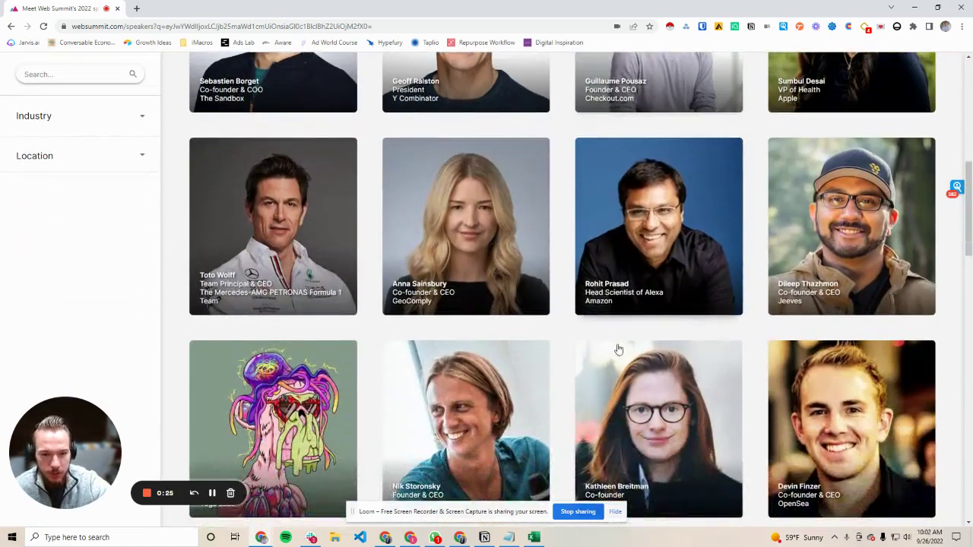
scroll(586, 319, "down", 10)
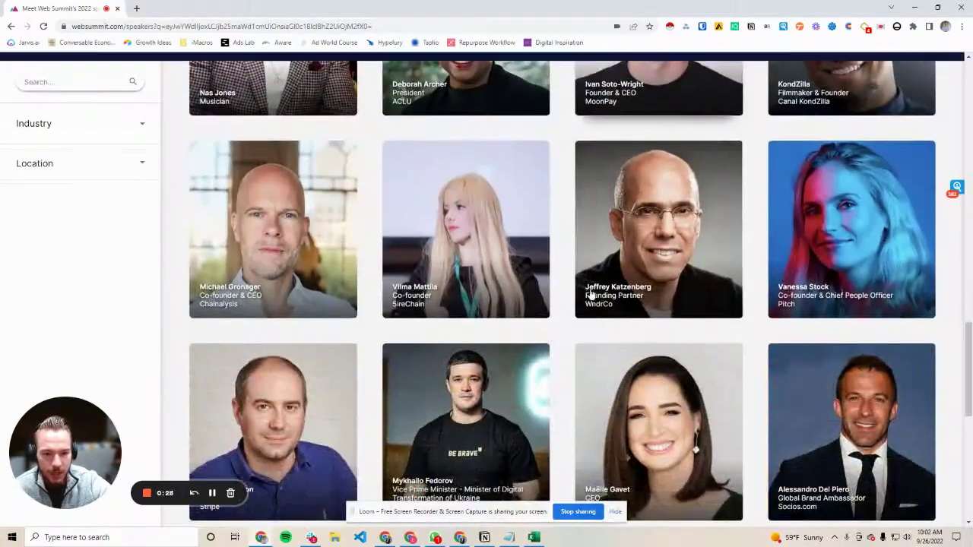
scroll(590, 294, "up", 1)
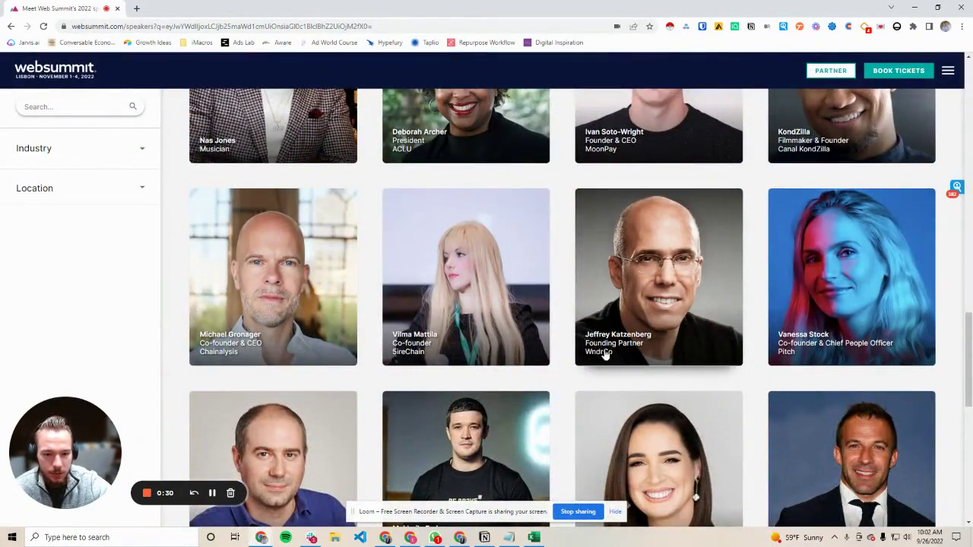
scroll(606, 353, "down", 10)
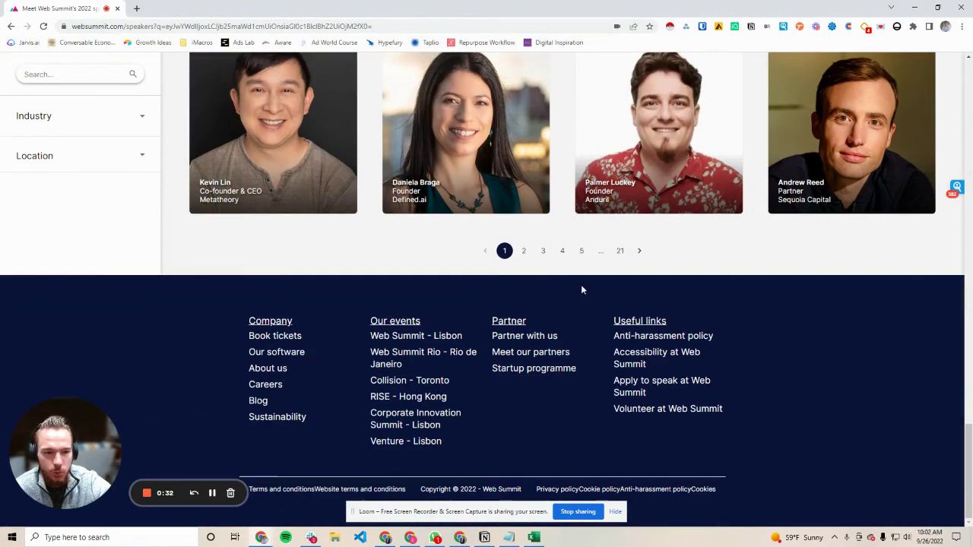
scroll(424, 311, "up", 15)
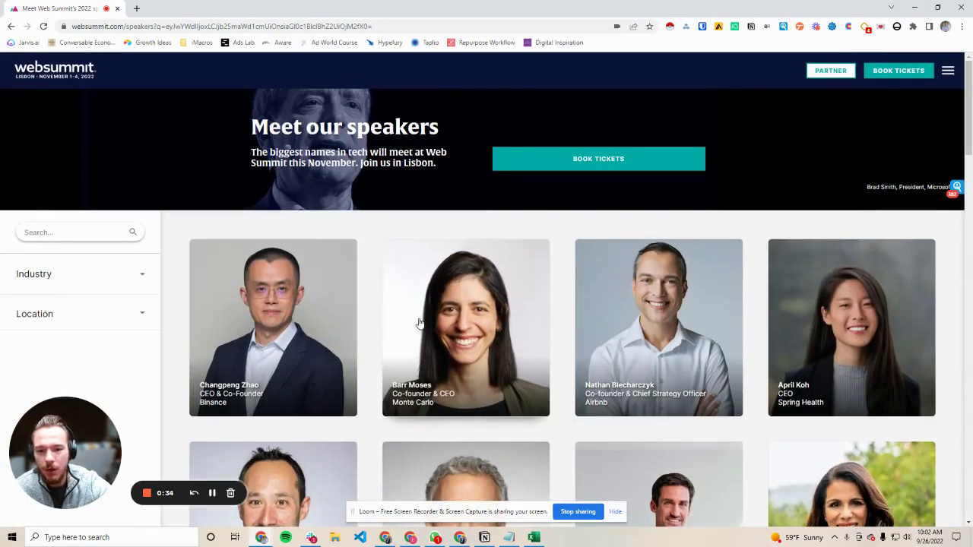
scroll(419, 323, "down", 3)
scroll(418, 324, "down", 1)
scroll(419, 324, "up", 5)
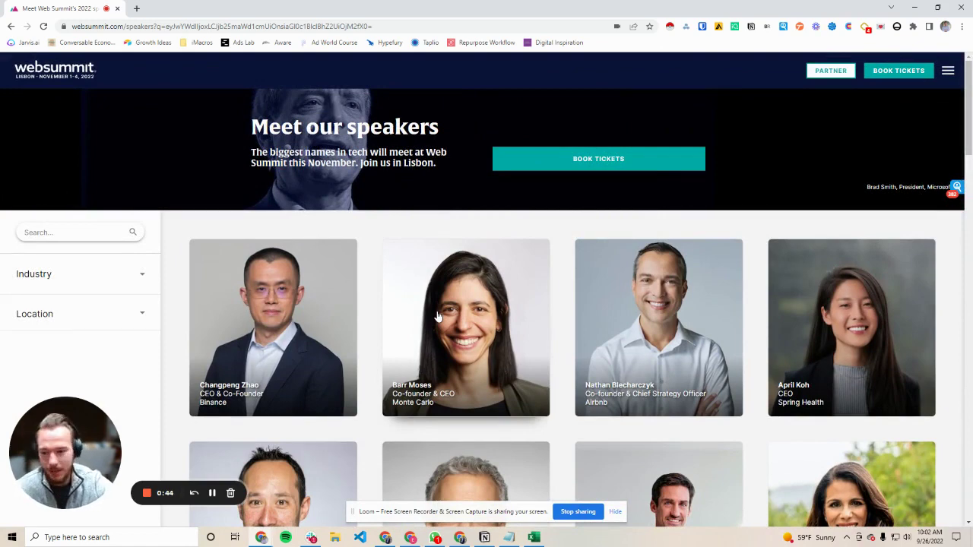
Open the Clay extension panel showing the autodetected list of 36 speakers, names and companies
left_click(851, 26)
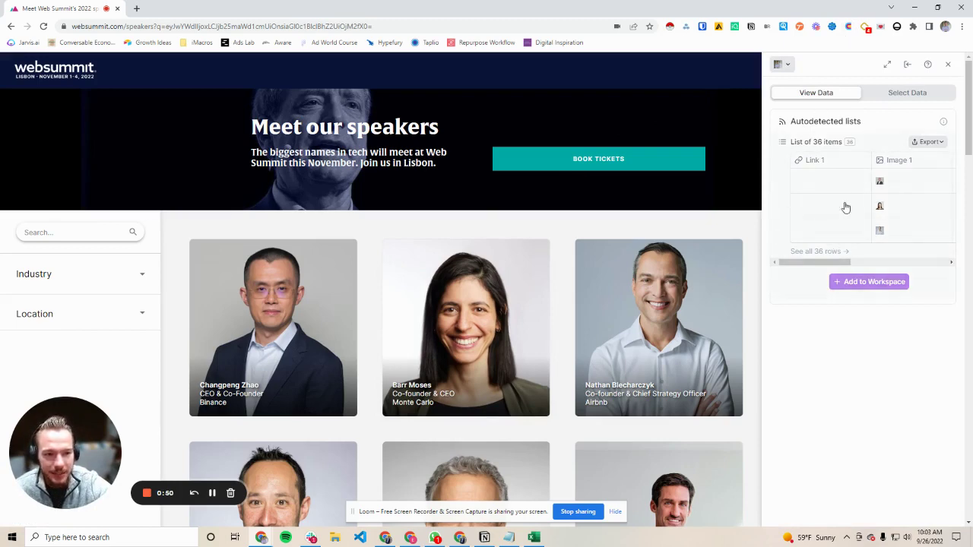
left_click_drag(810, 262, 874, 264)
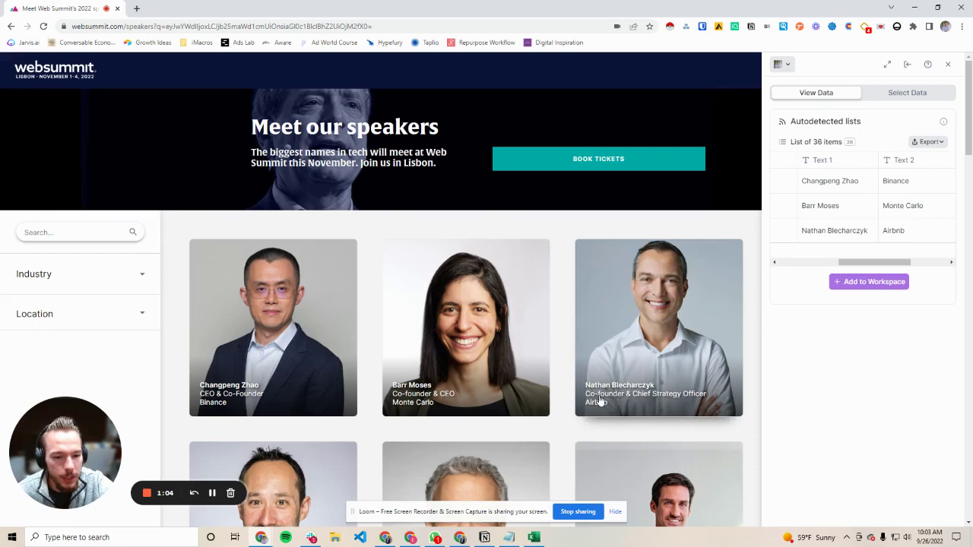
scroll(879, 211, "right", 2)
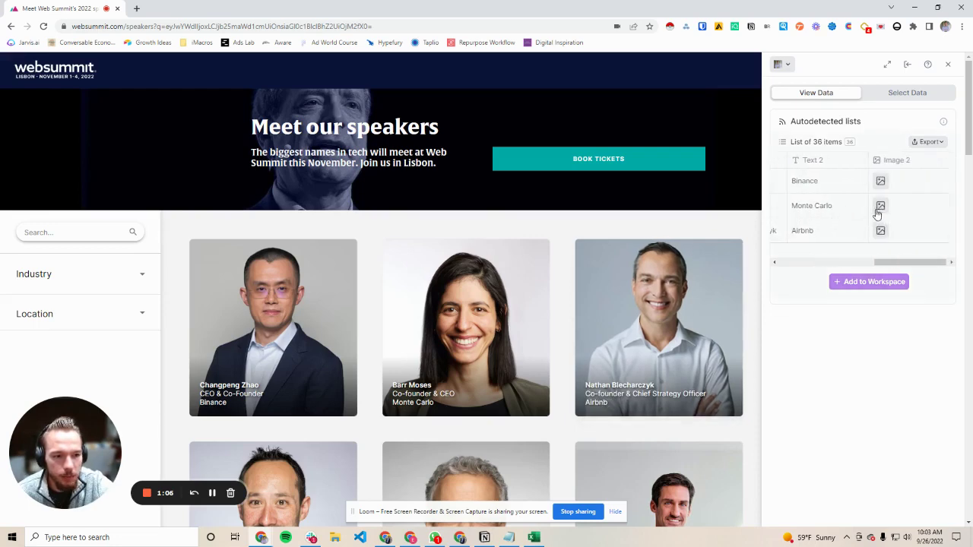
scroll(875, 216, "left", 2)
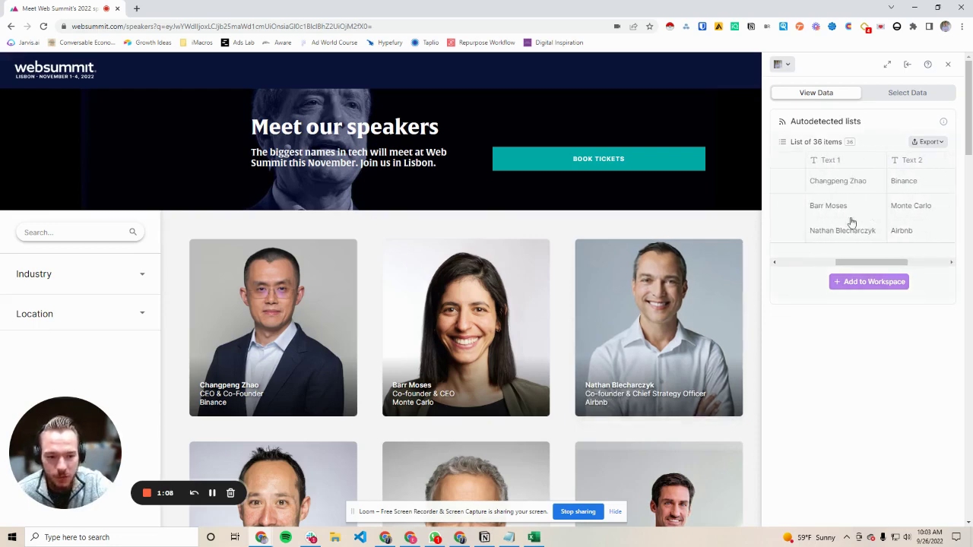
scroll(406, 287, "down", 3)
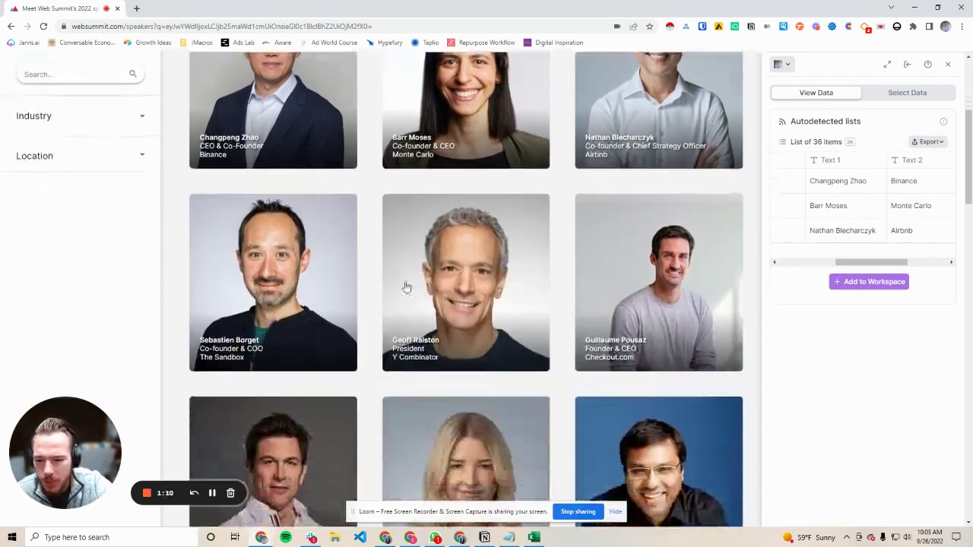
scroll(406, 287, "down", 5)
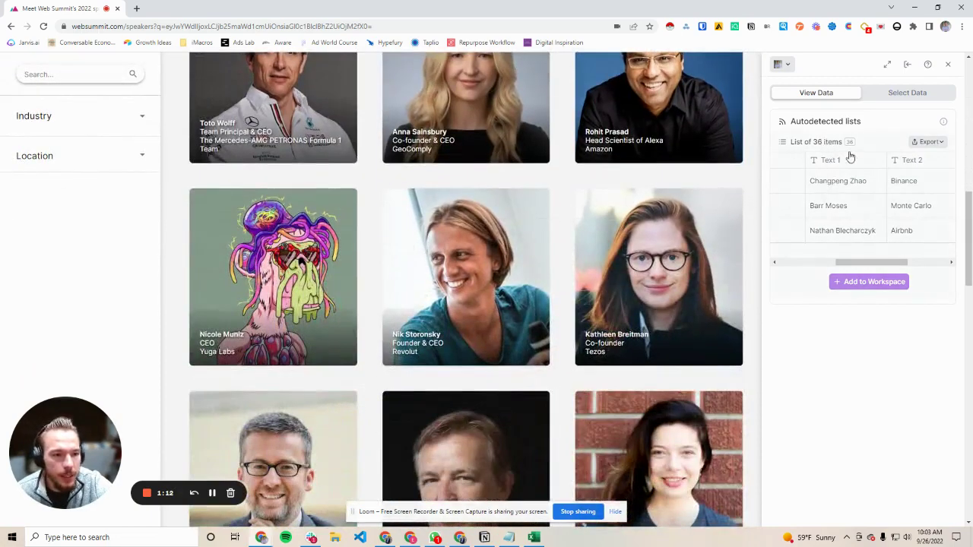
Page through speaker pages 2 to 20 so Clay's list grows toward all 743 speakers
scroll(451, 297, "down", 10)
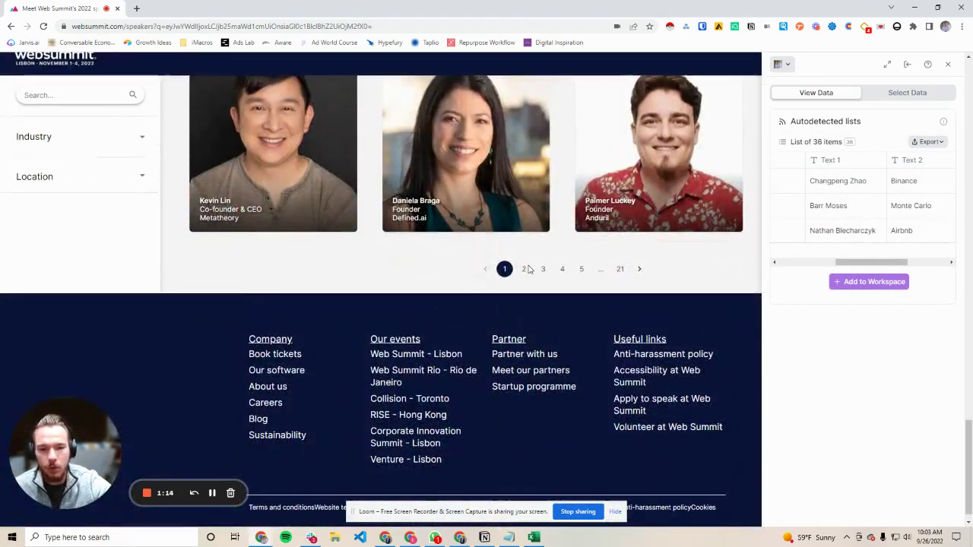
scroll(526, 289, "up", 1)
left_click(524, 301)
scroll(530, 310, "up", 10)
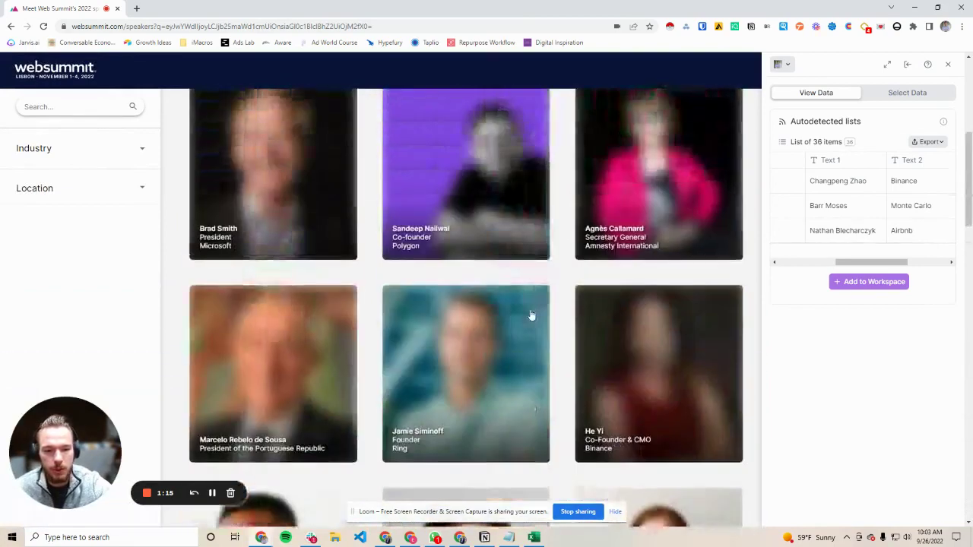
scroll(530, 314, "down", 10)
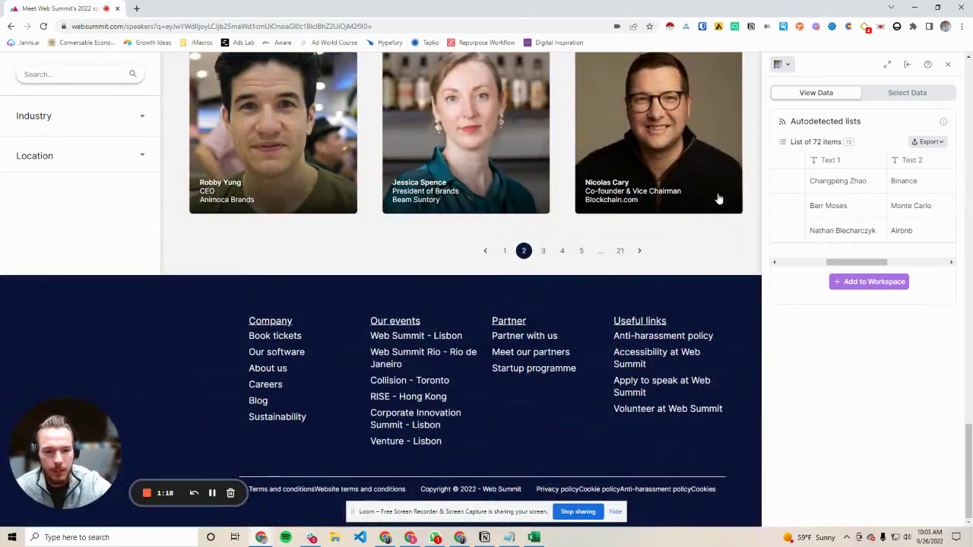
left_click(639, 251)
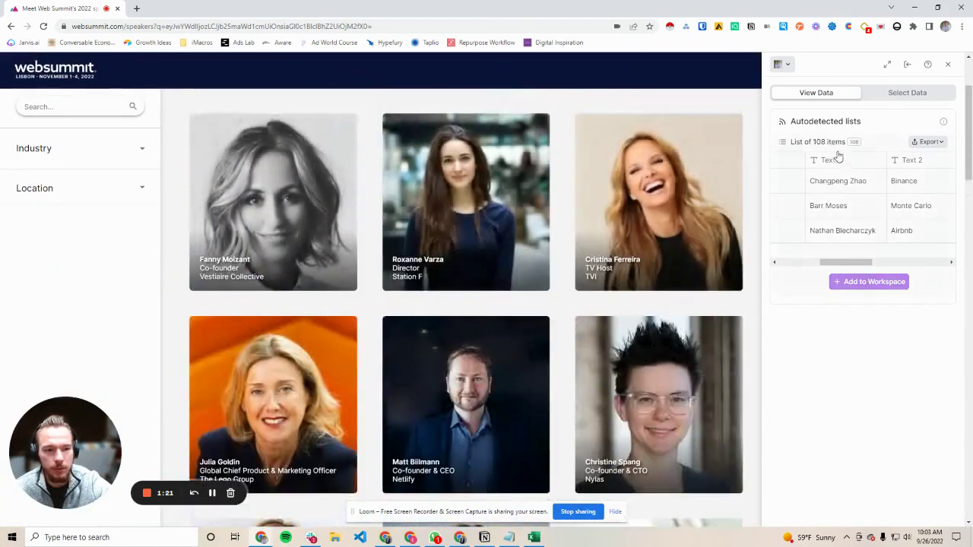
scroll(558, 292, "down", 10)
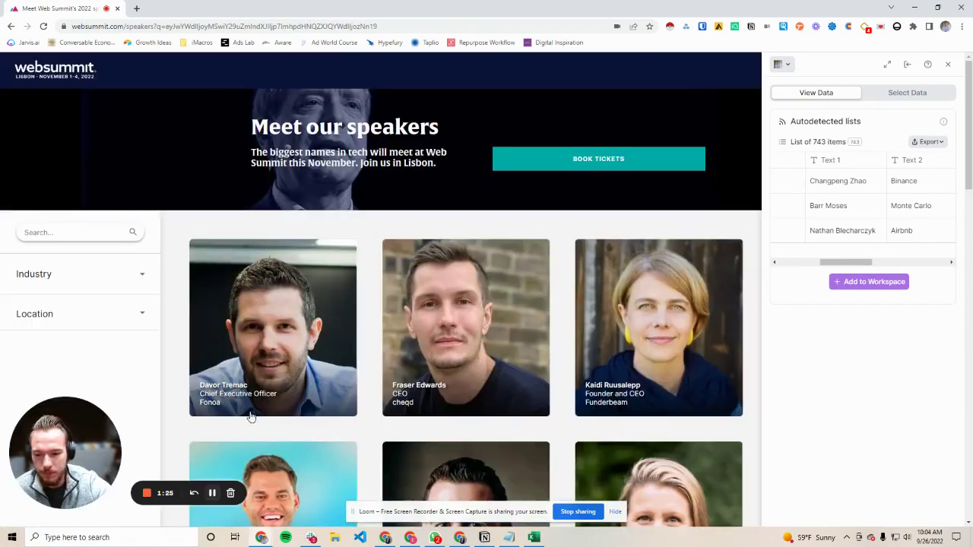
scroll(560, 304, "down", 10)
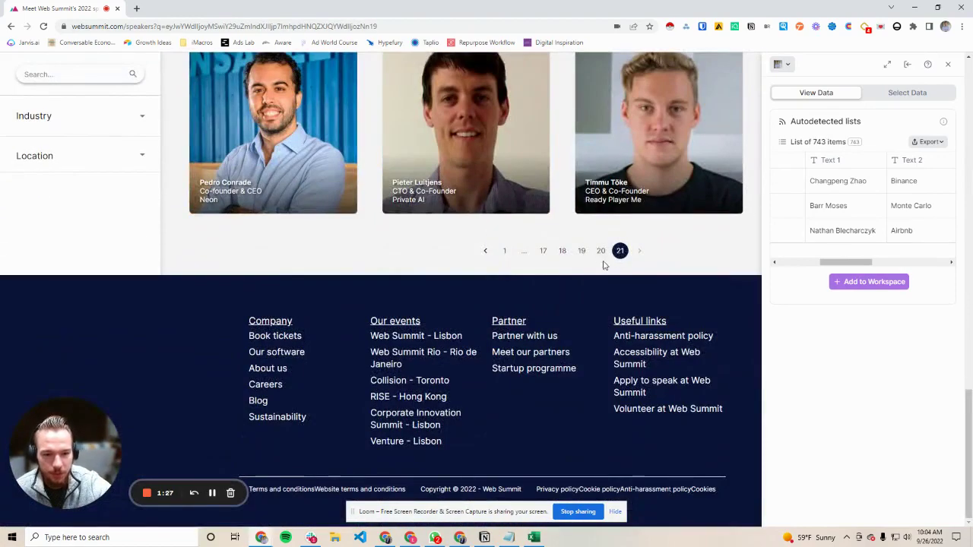
left_click(607, 254)
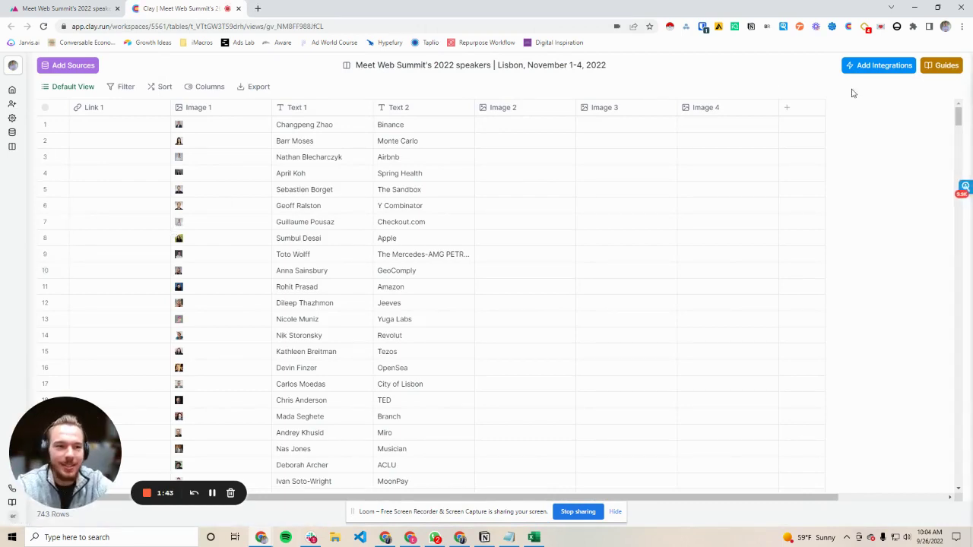
Add a LinkedIn Enrich Person from Search column querying Text 1 (name) and Text 2 (company)
left_click(878, 65)
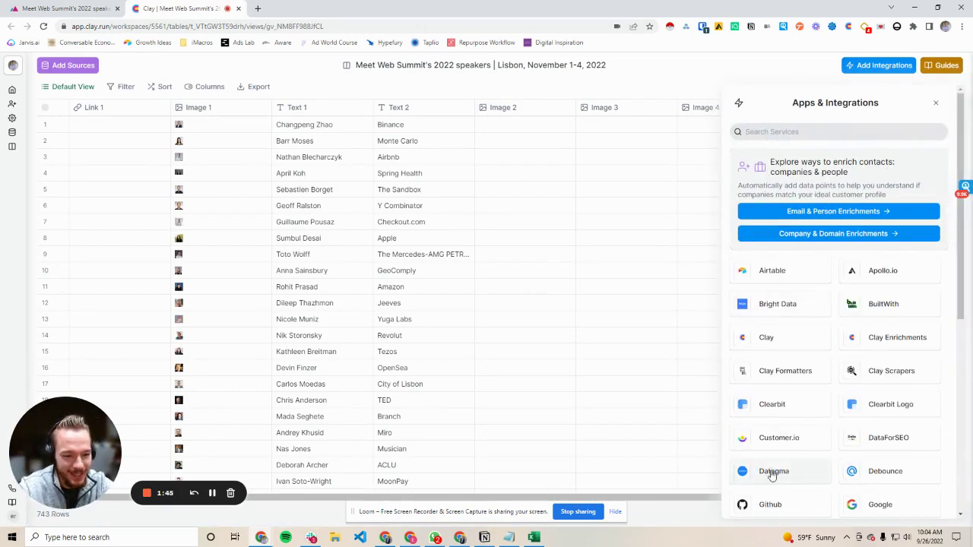
scroll(774, 456, "down", 3)
left_click(774, 490)
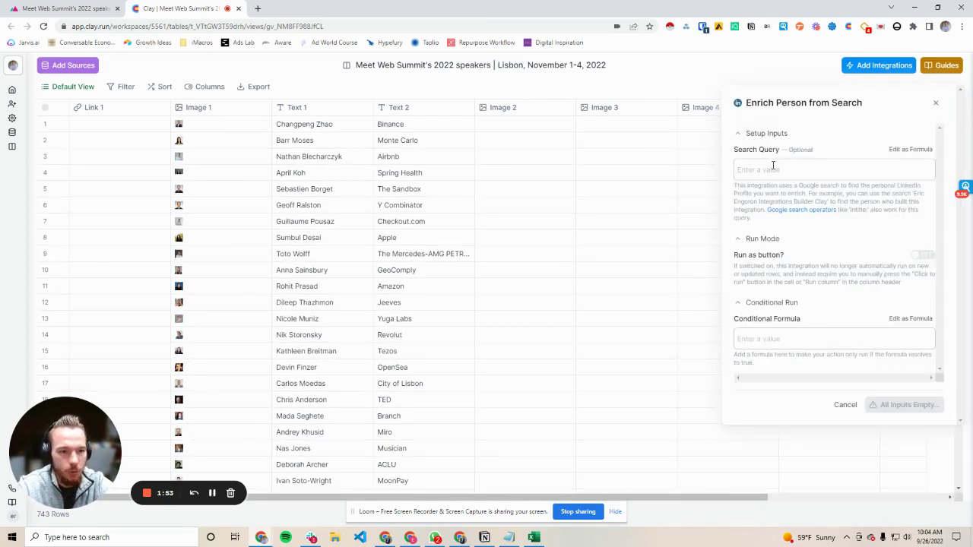
left_click(773, 168)
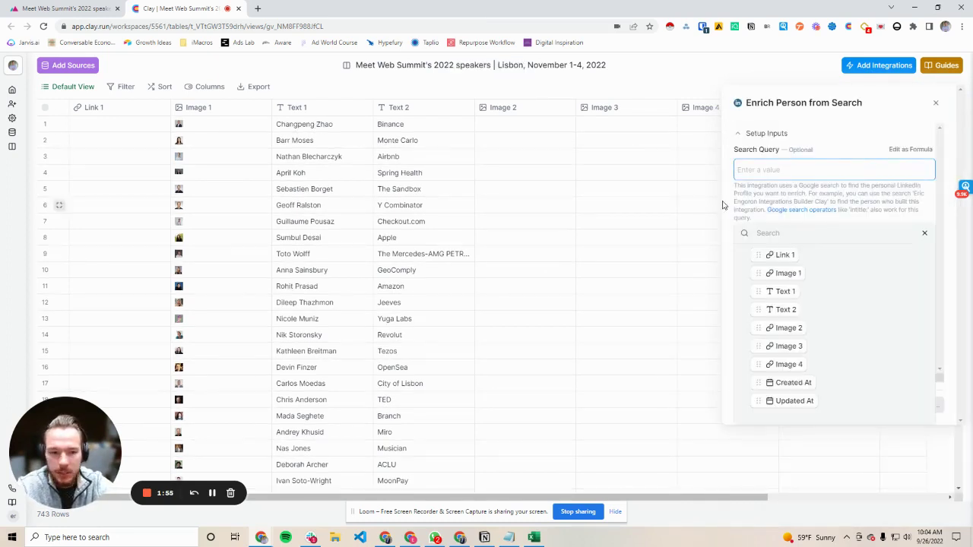
left_click(785, 291)
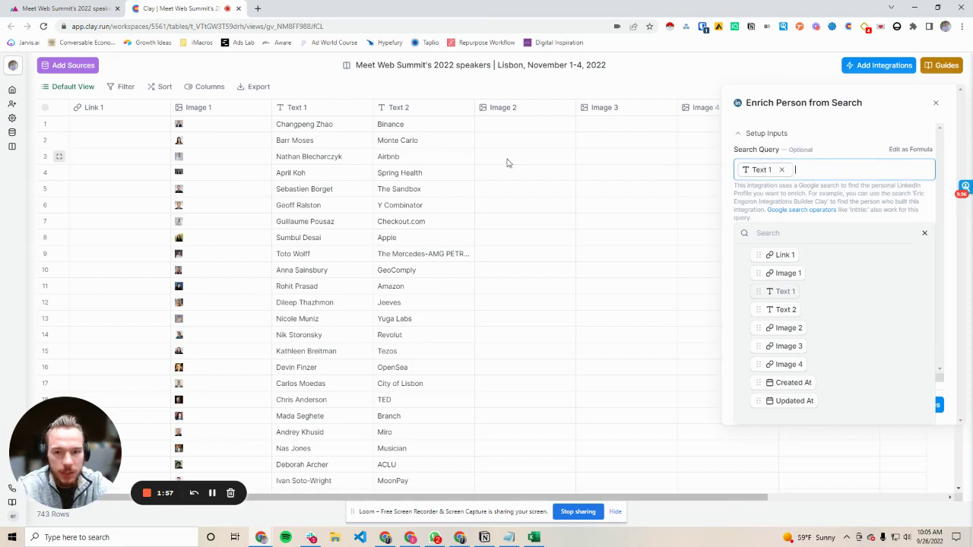
left_click(778, 310)
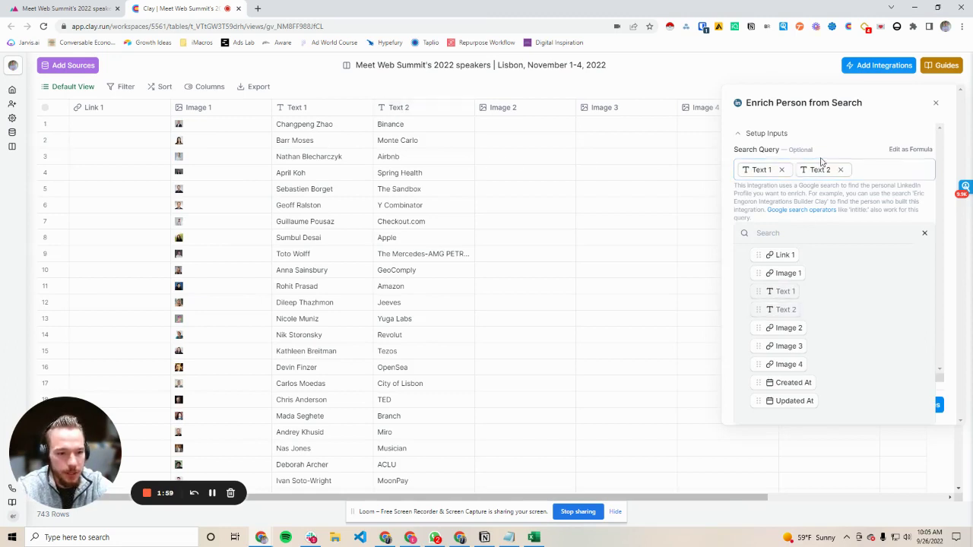
left_click(923, 234)
left_click(915, 406)
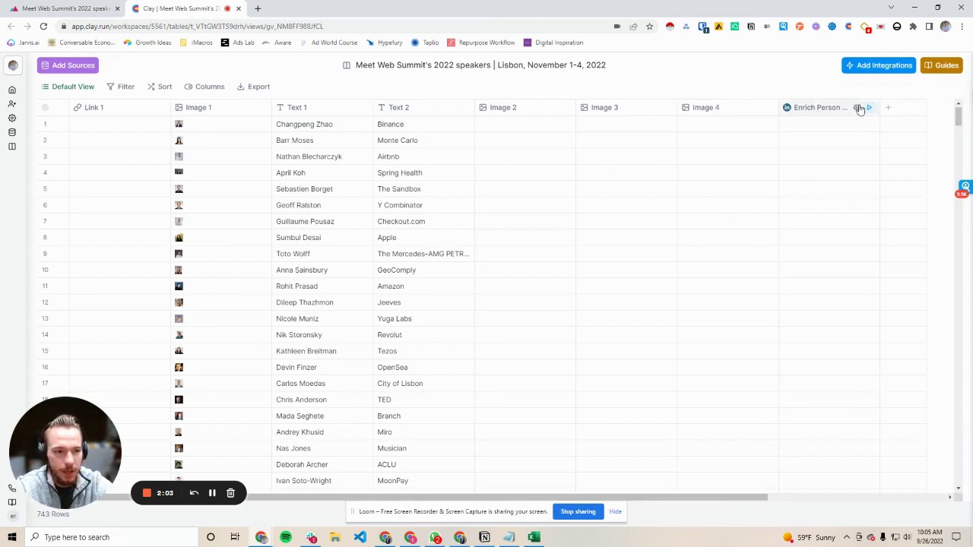
left_click(869, 111)
Run the person enrichment on all 743 rows and delete empty Image 2, Link 1, Image 3, Image 4 columns
left_click(801, 145)
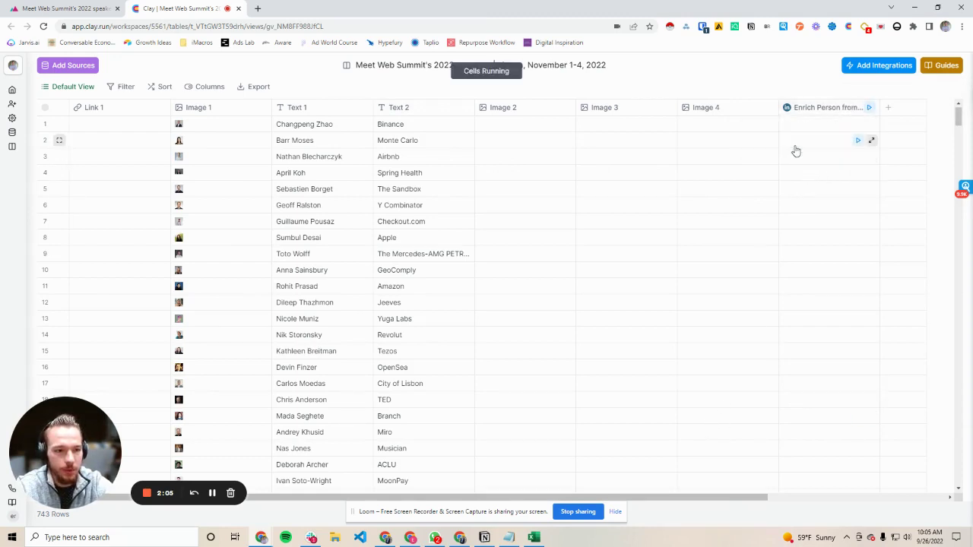
left_click(523, 111)
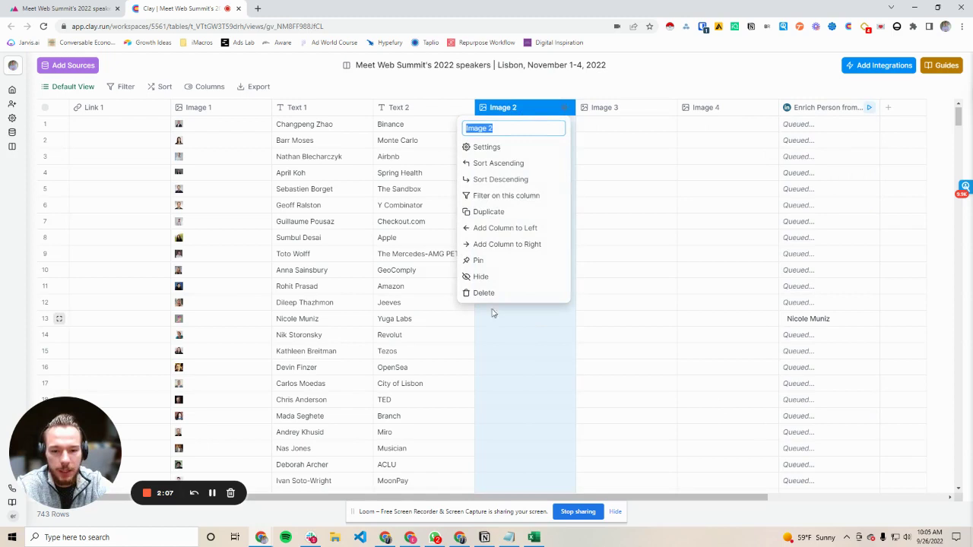
left_click(484, 292)
left_click(119, 111)
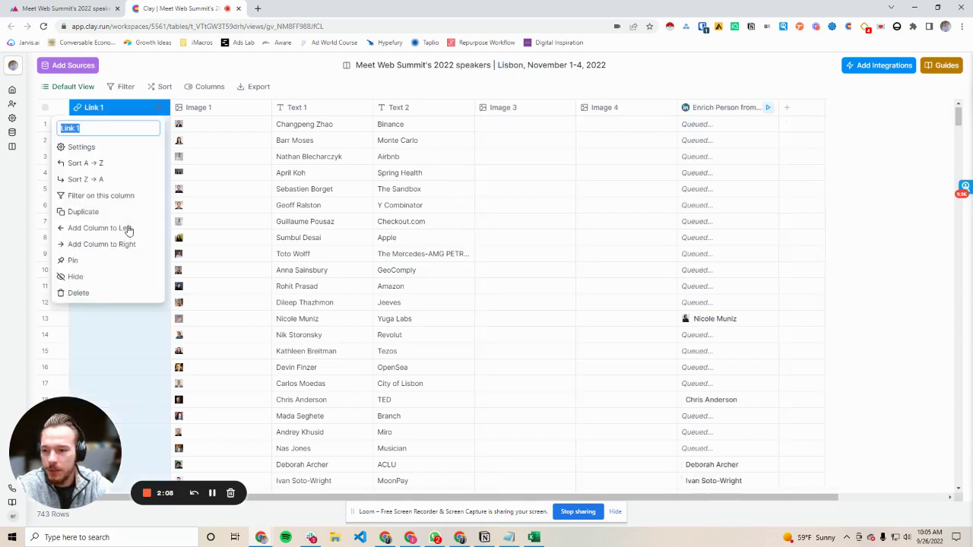
left_click(98, 292)
left_click(428, 109)
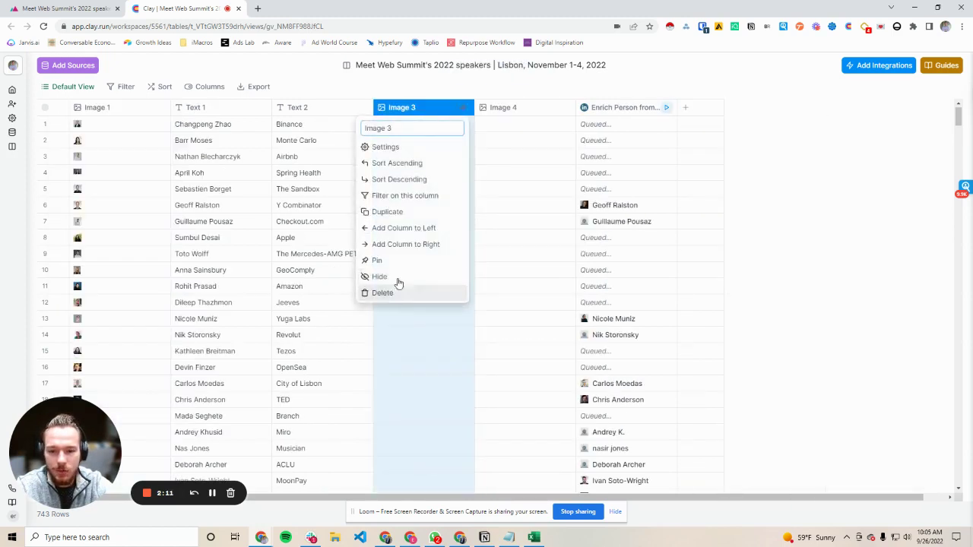
left_click(399, 292)
left_click(426, 108)
left_click(390, 291)
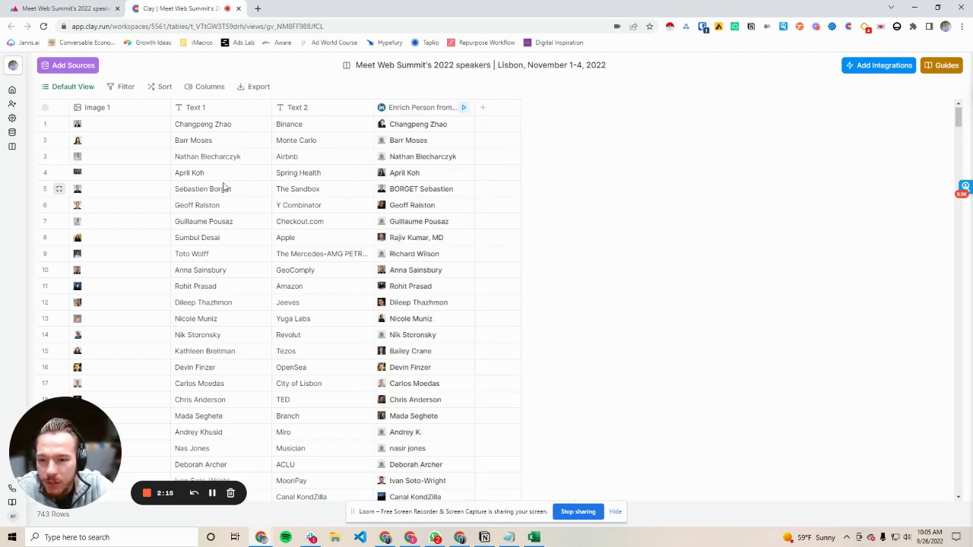
left_click(466, 173)
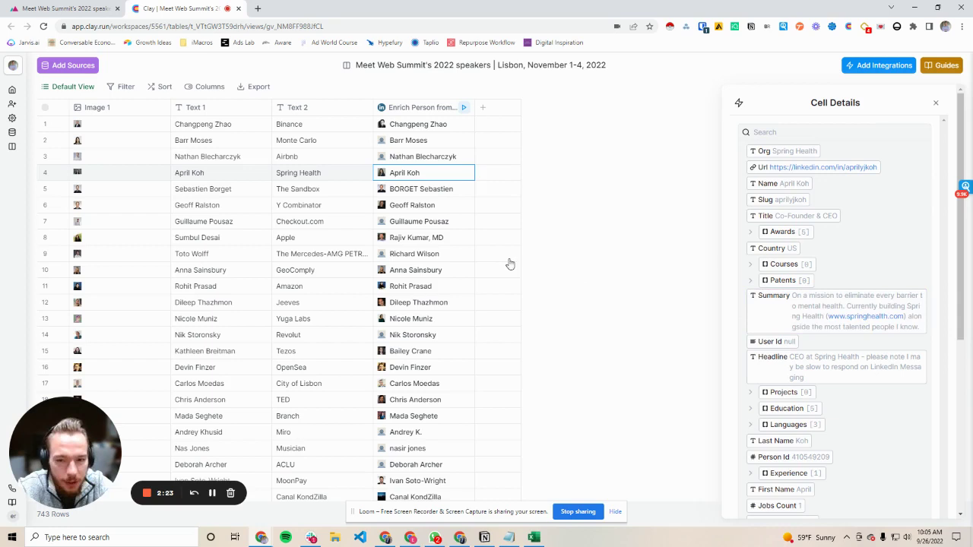
left_click(473, 240)
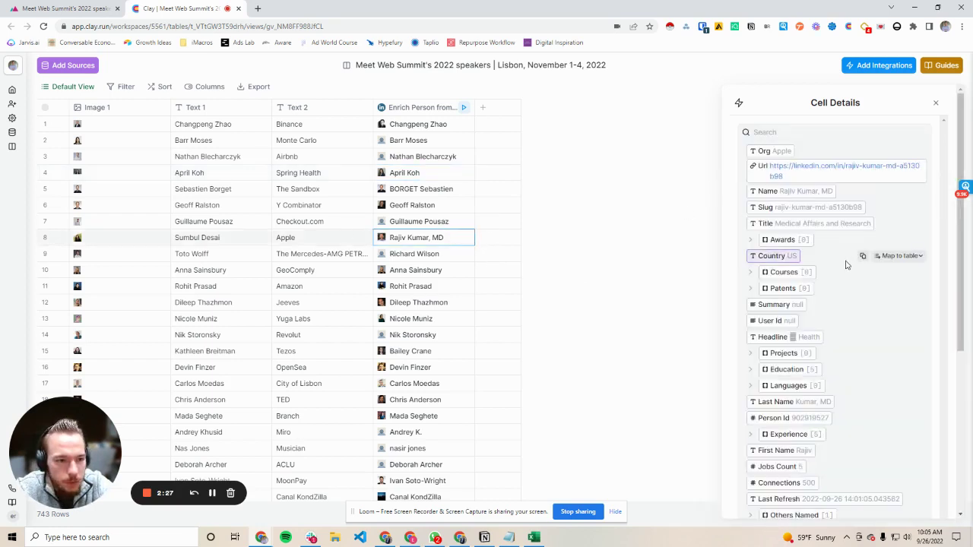
scroll(846, 264, "down", 3)
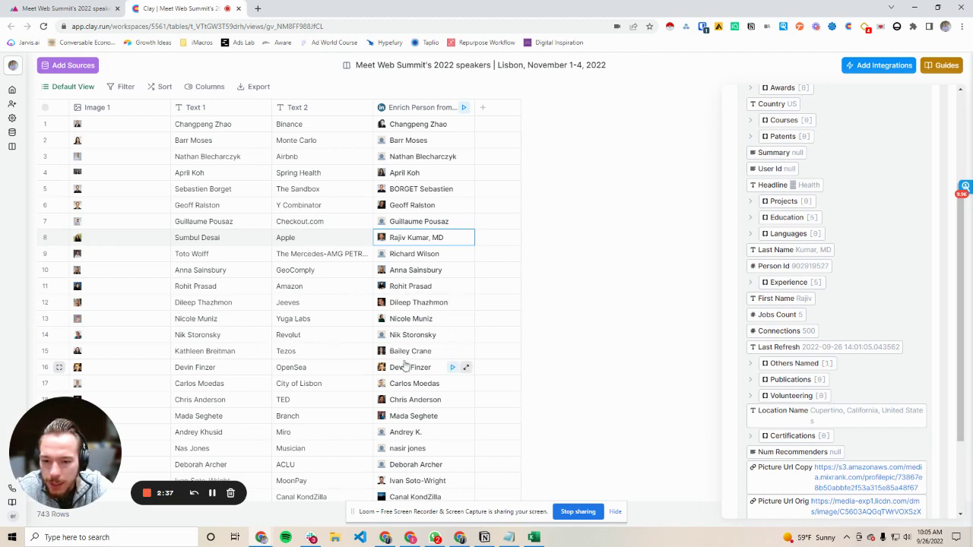
scroll(897, 106, "up", 5)
left_click(938, 104)
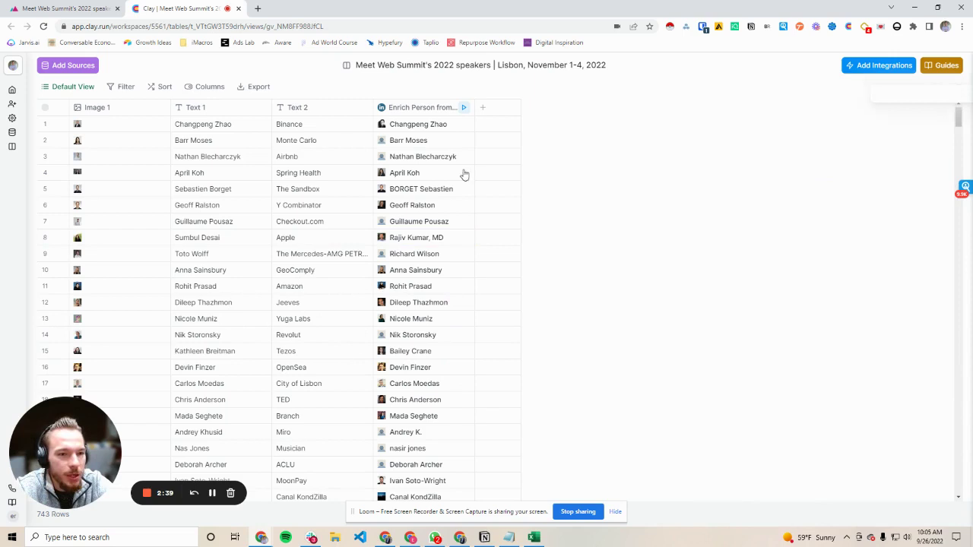
Map Company Domain from row 1's latest LinkedIn experience into a new table column
left_click(466, 126)
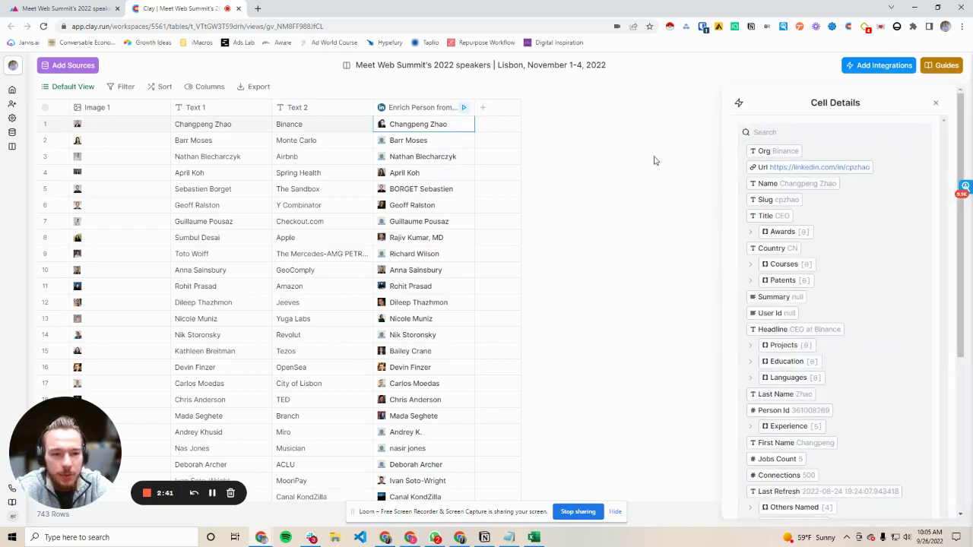
scroll(830, 253, "down", 5)
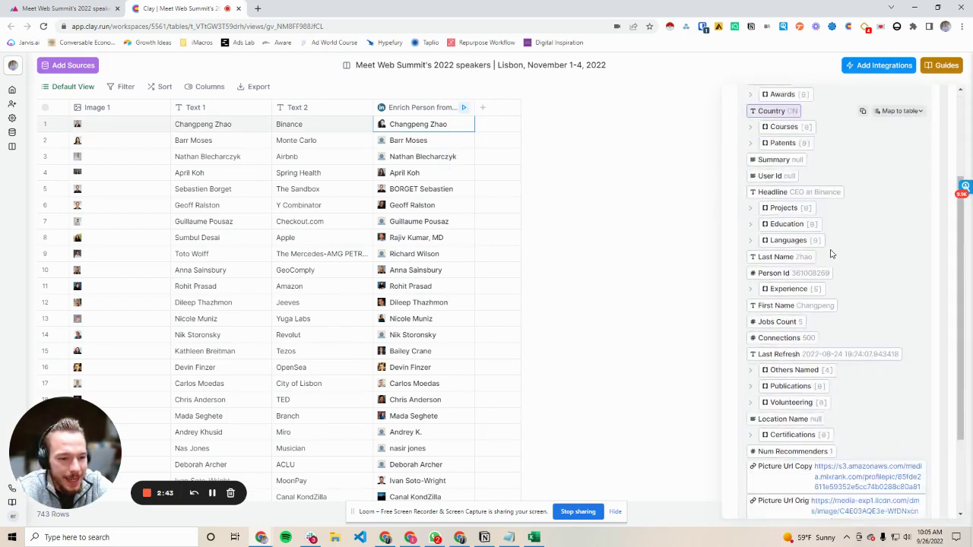
left_click(829, 468)
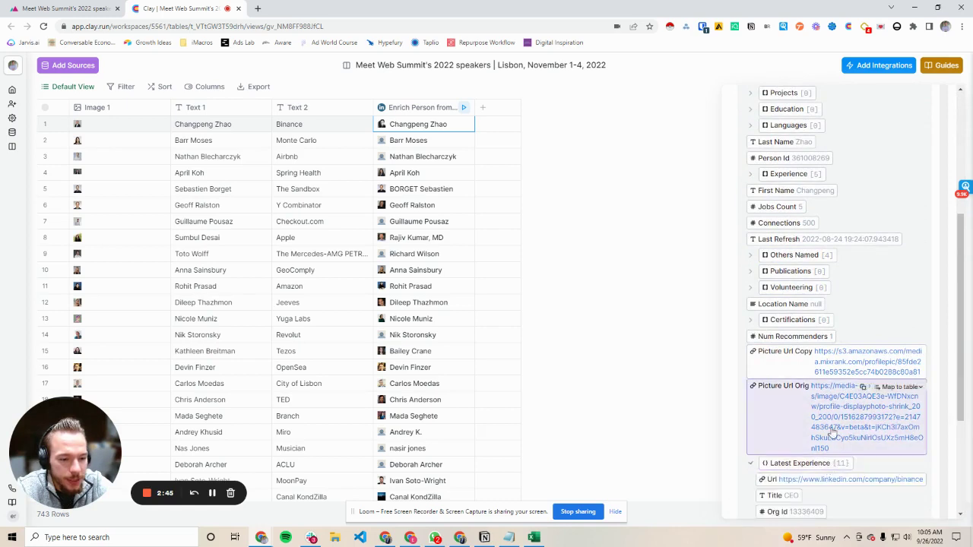
scroll(832, 428, "down", 4)
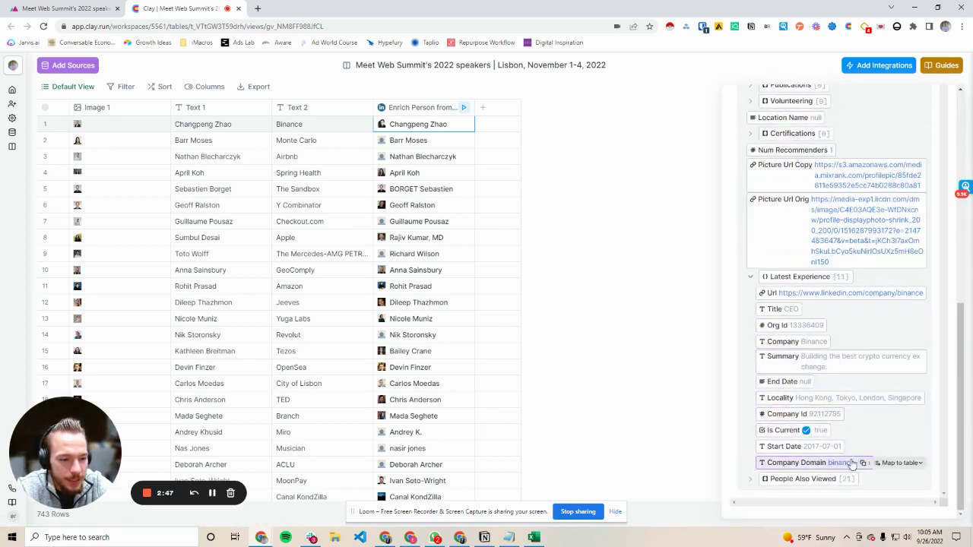
left_click(899, 463)
left_click(843, 446)
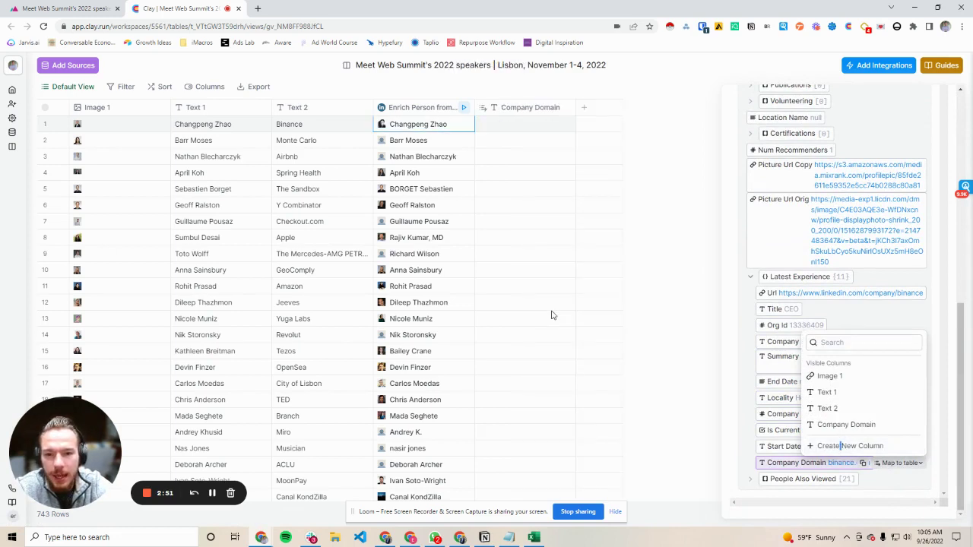
left_click(936, 105)
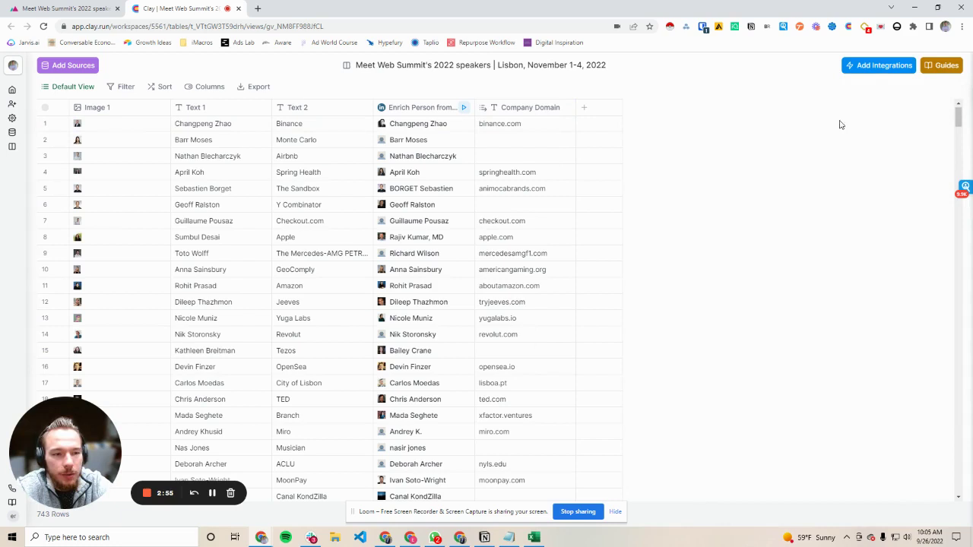
Add a Find Work Email column using Text 1 as full name and Company Domain as domain
left_click(874, 67)
left_click(886, 336)
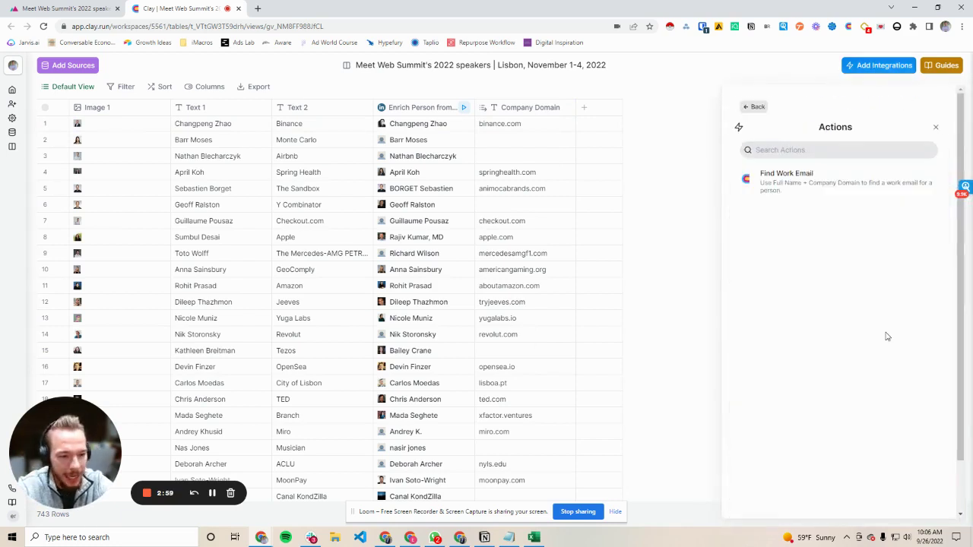
left_click(799, 187)
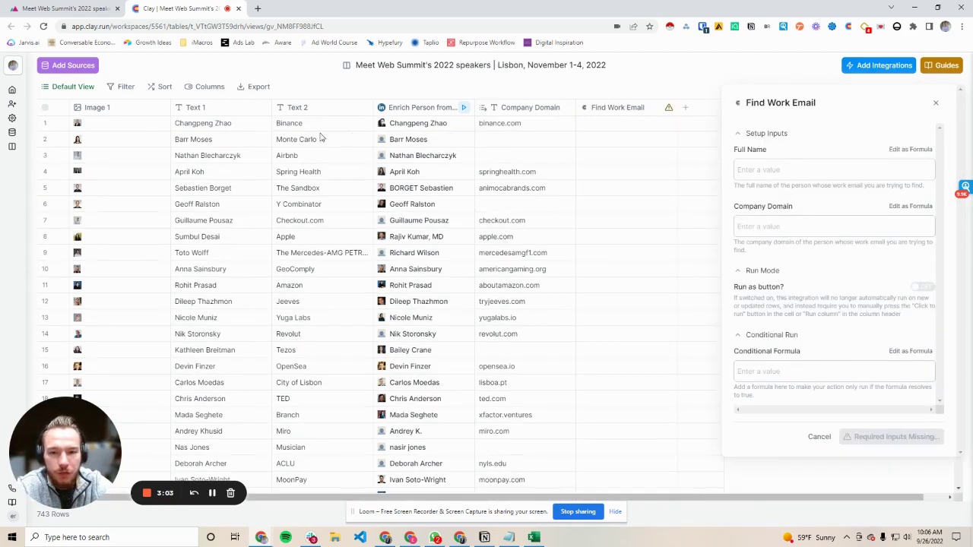
left_click(791, 170)
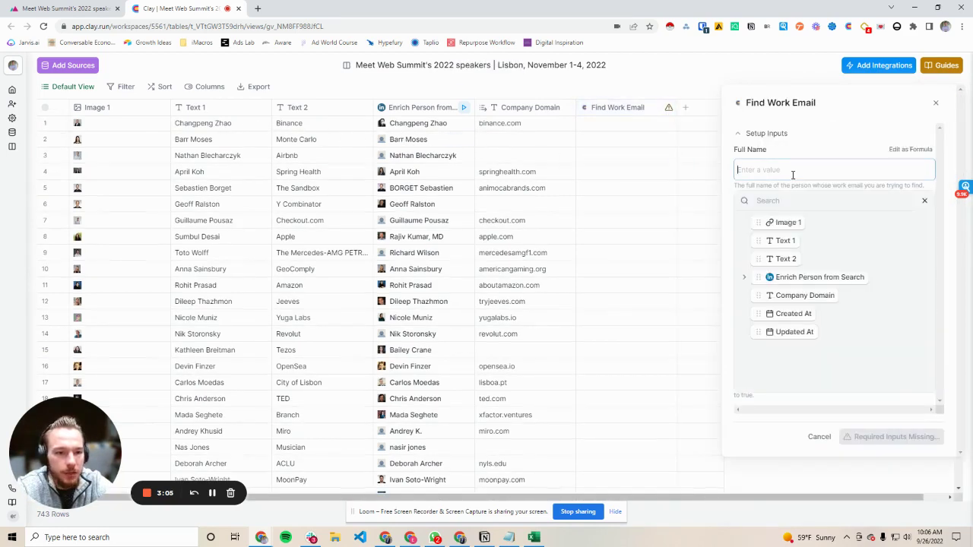
left_click(783, 240)
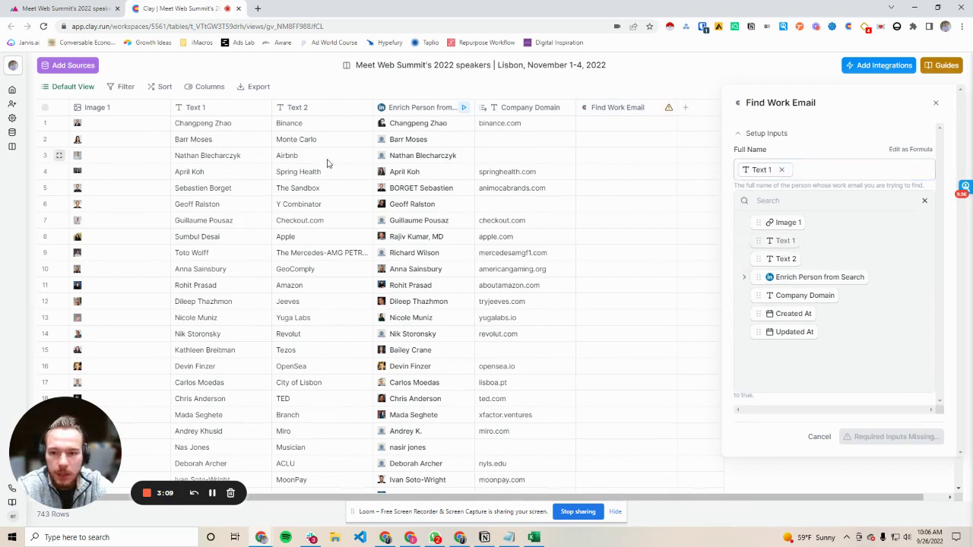
left_click(922, 203)
left_click(756, 225)
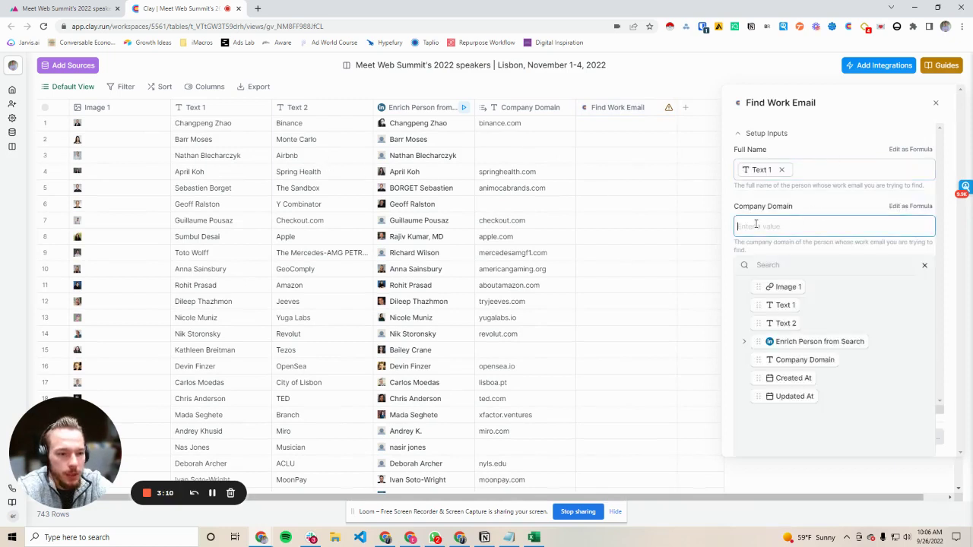
left_click(798, 359)
left_click(924, 265)
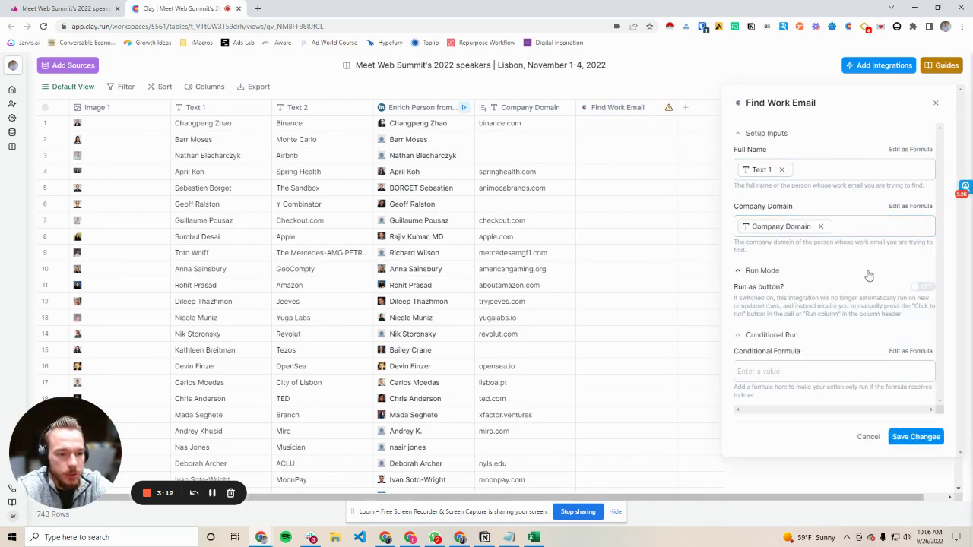
left_click(924, 437)
left_click(666, 108)
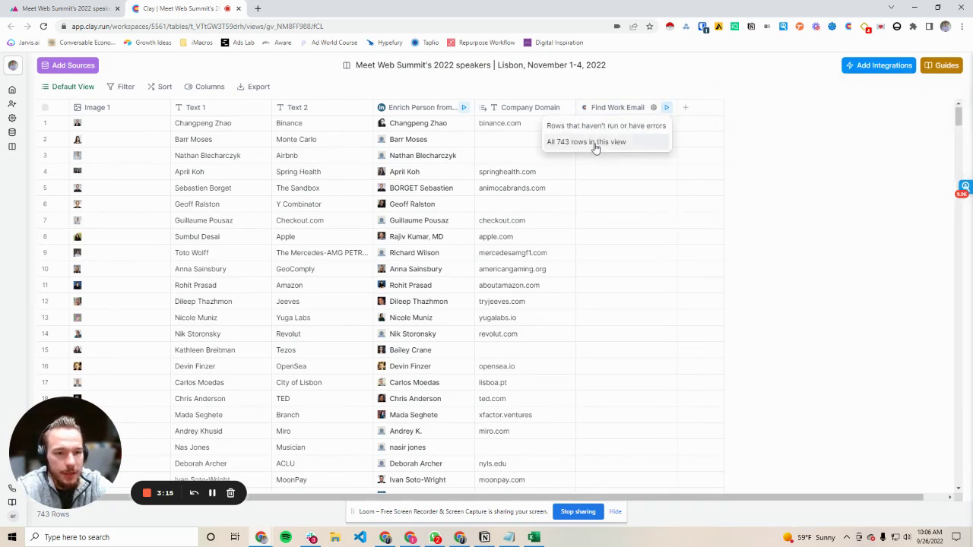
Run Find Work Email on all 743 rows and scroll through the returned emails
left_click(595, 143)
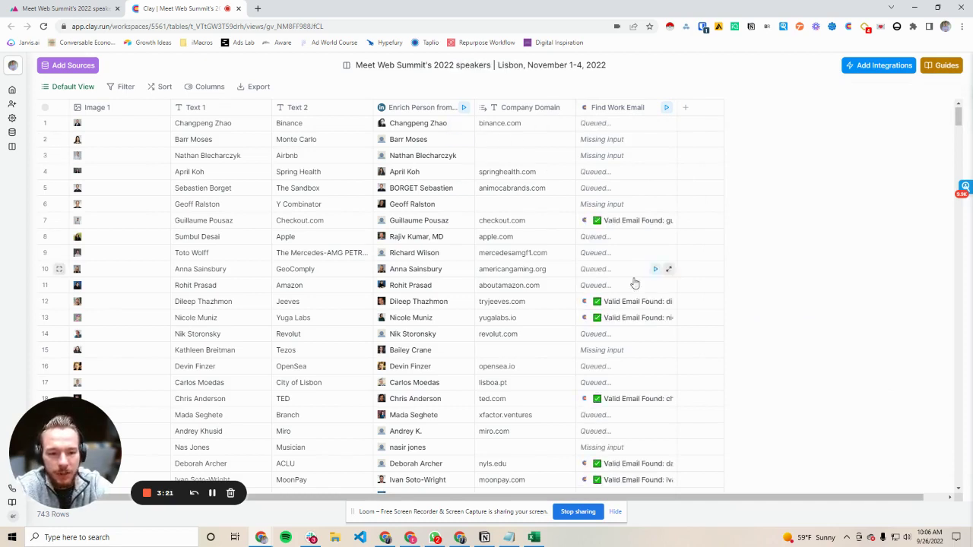
scroll(627, 295, "down", 1)
scroll(628, 294, "down", 5)
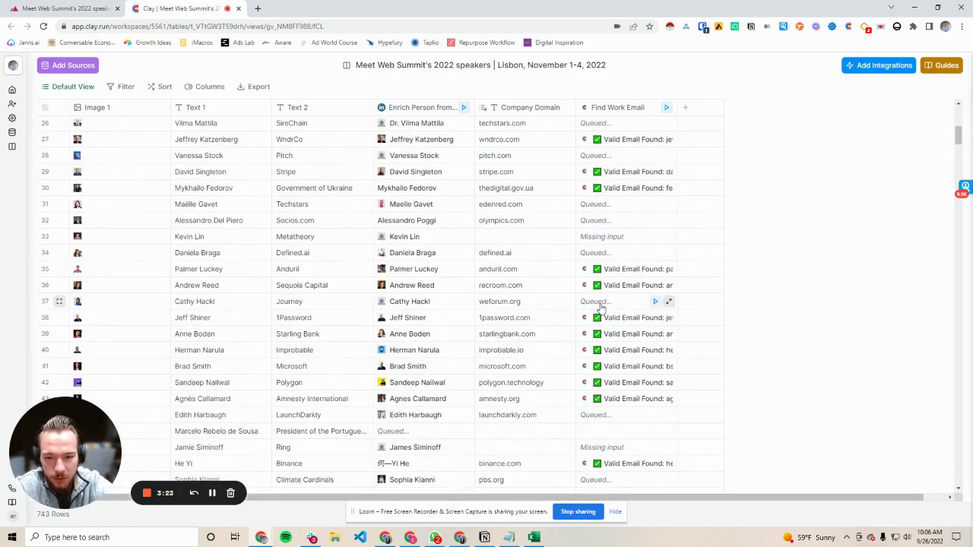
scroll(595, 325, "down", 3)
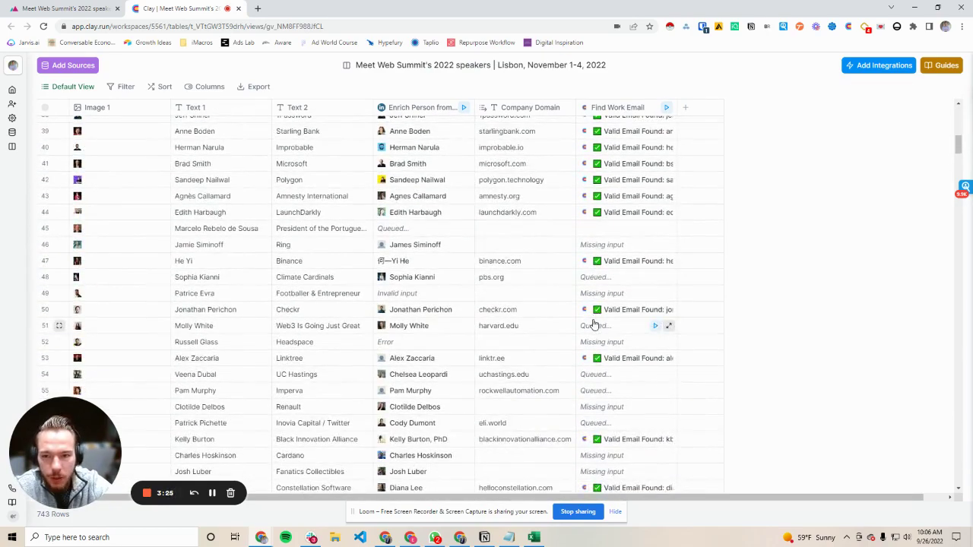
scroll(596, 326, "down", 5)
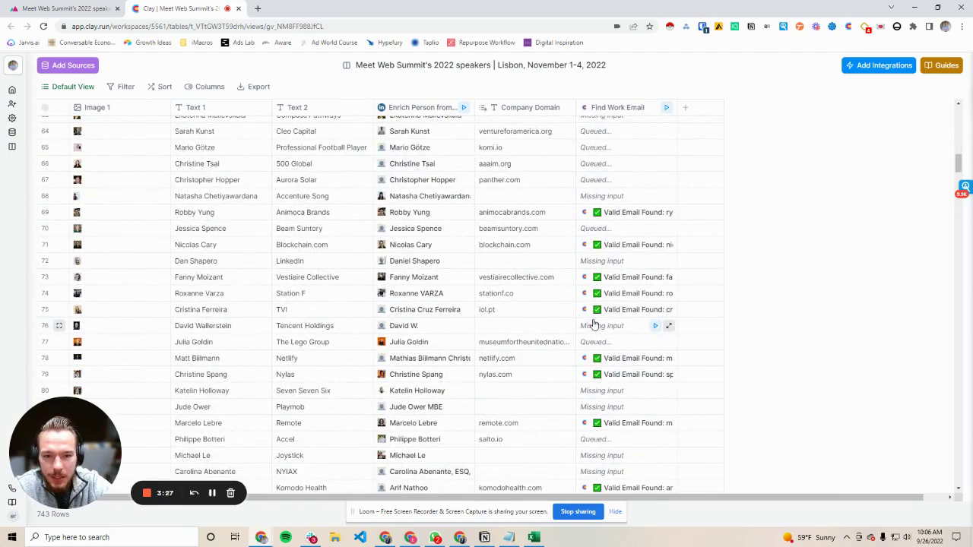
scroll(595, 326, "down", 5)
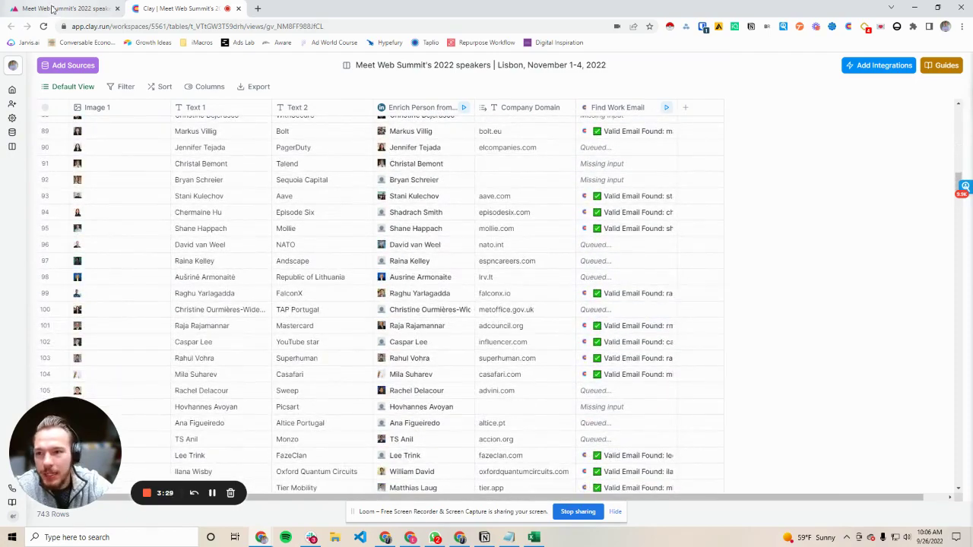
left_click(52, 8)
Close the Clay extension panel on the Web Summit speakers page
scroll(403, 286, "up", 5)
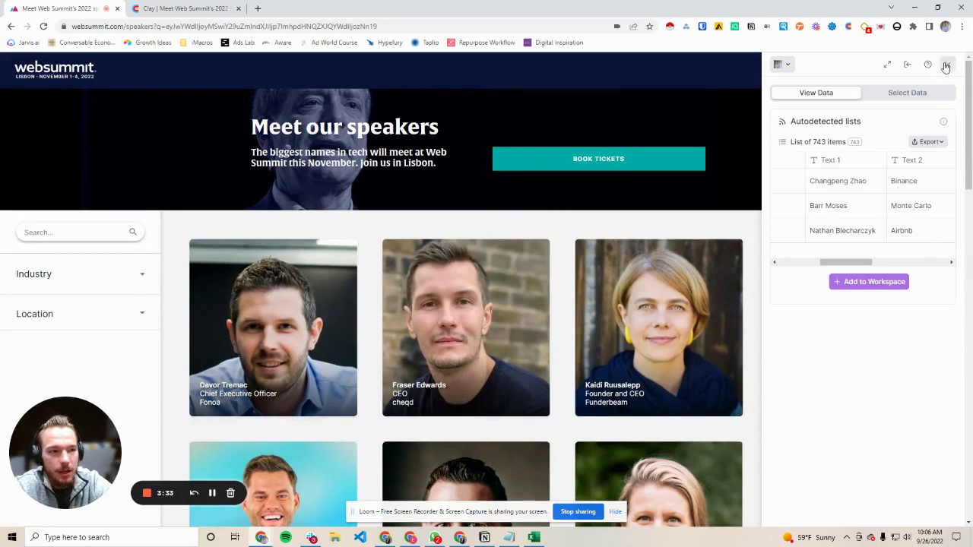
left_click(946, 66)
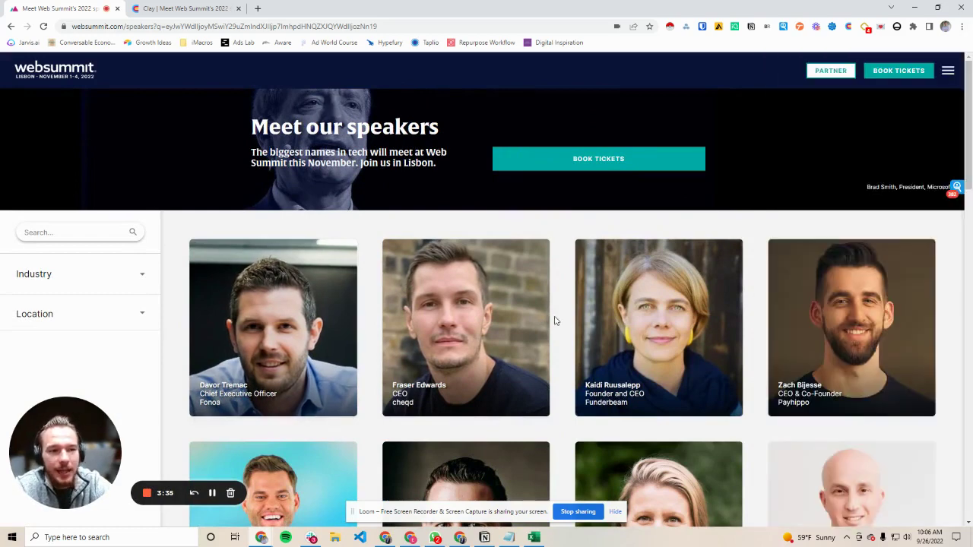